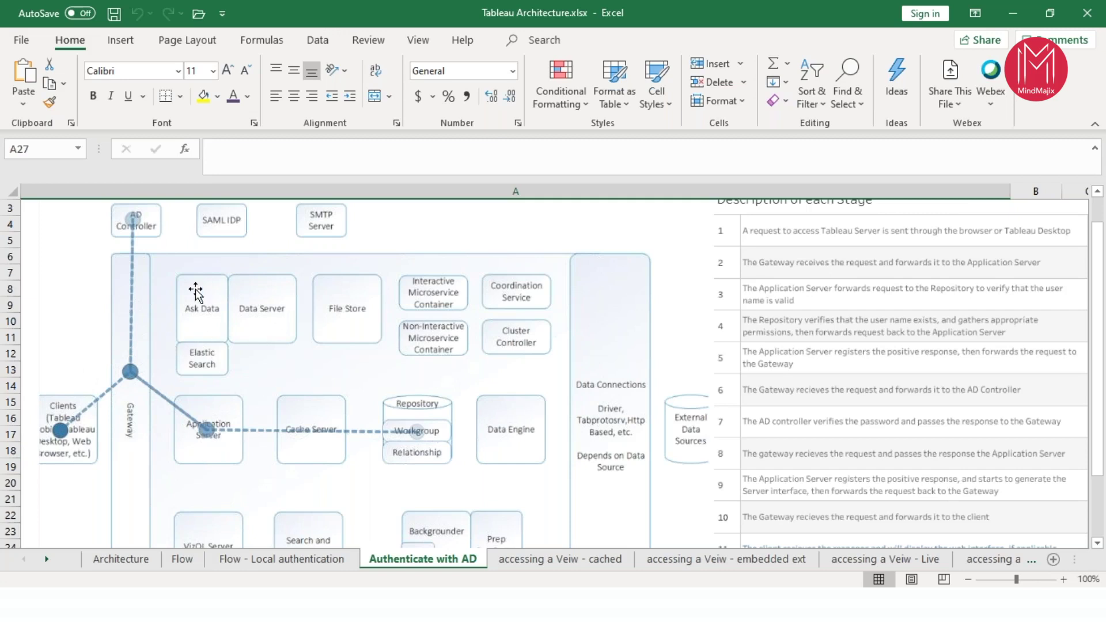
- Scroll the Excel architecture diagram to the top and bring up Tableau Server's Jobs page
left_click_drag(1100, 292, 1101, 265)
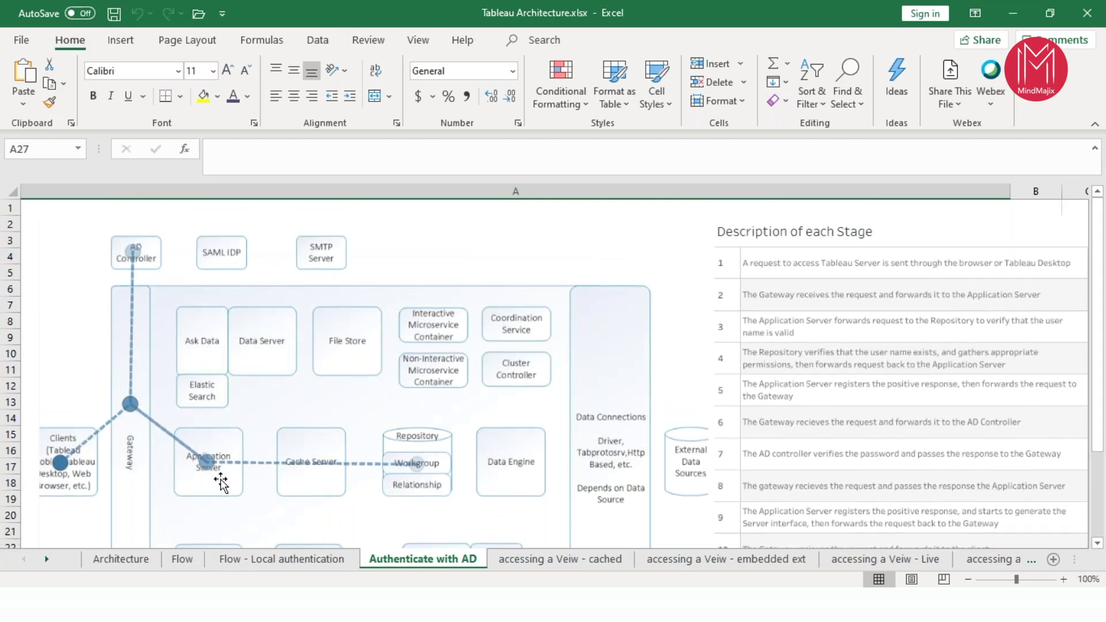
mouse_move(298, 605)
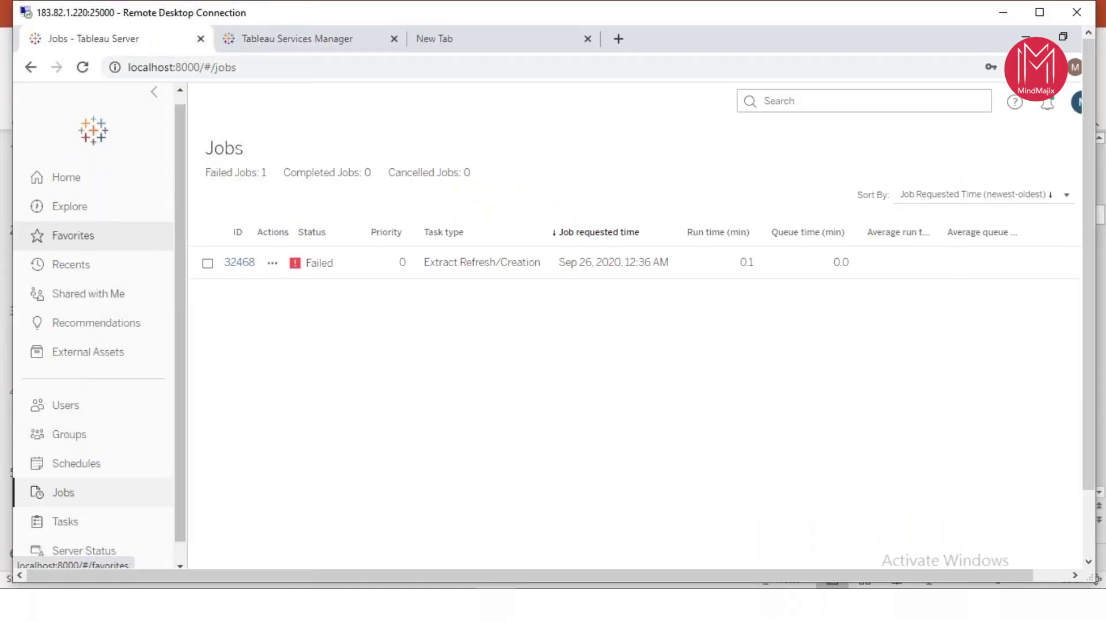
- On the Users page, check the user's site role and cancel, leaving it Server Administrator
left_click(71, 406)
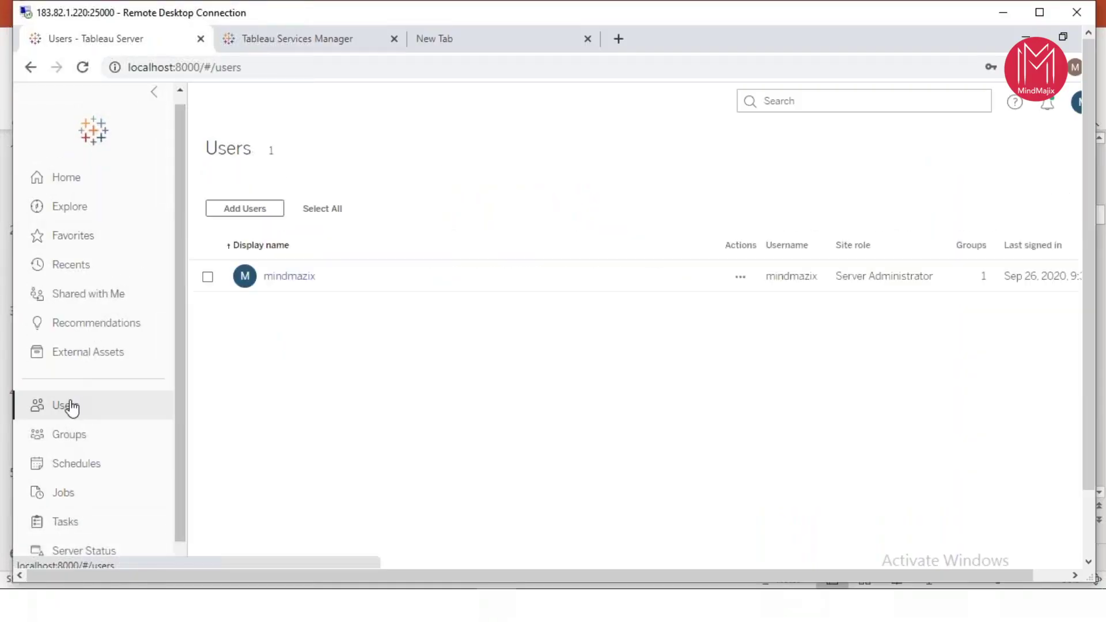
left_click(740, 277)
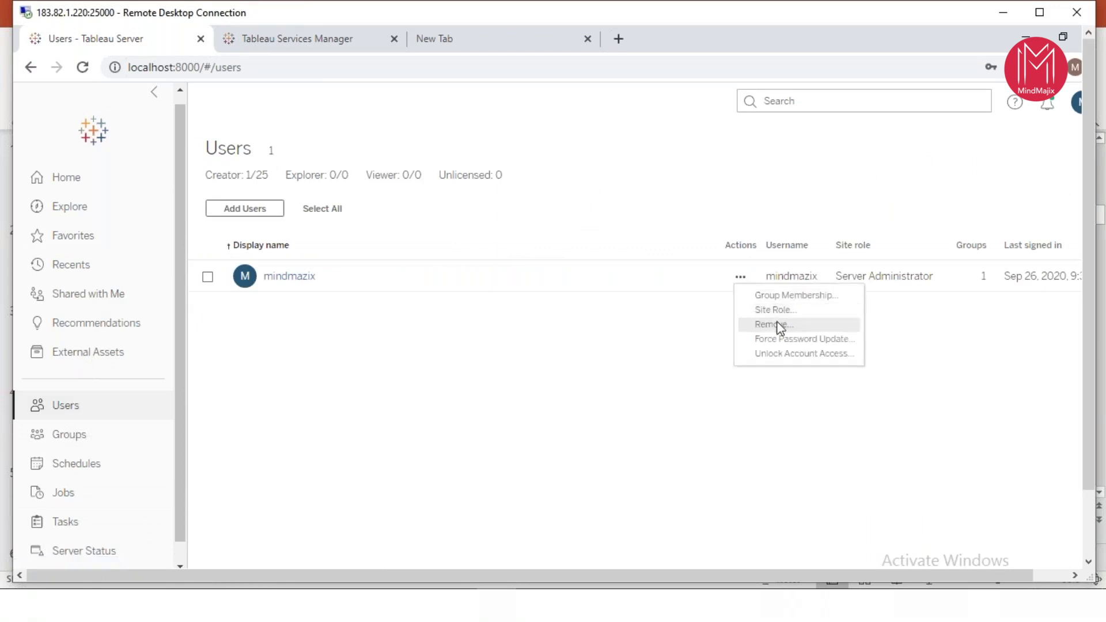
left_click(774, 310)
mouse_move(624, 344)
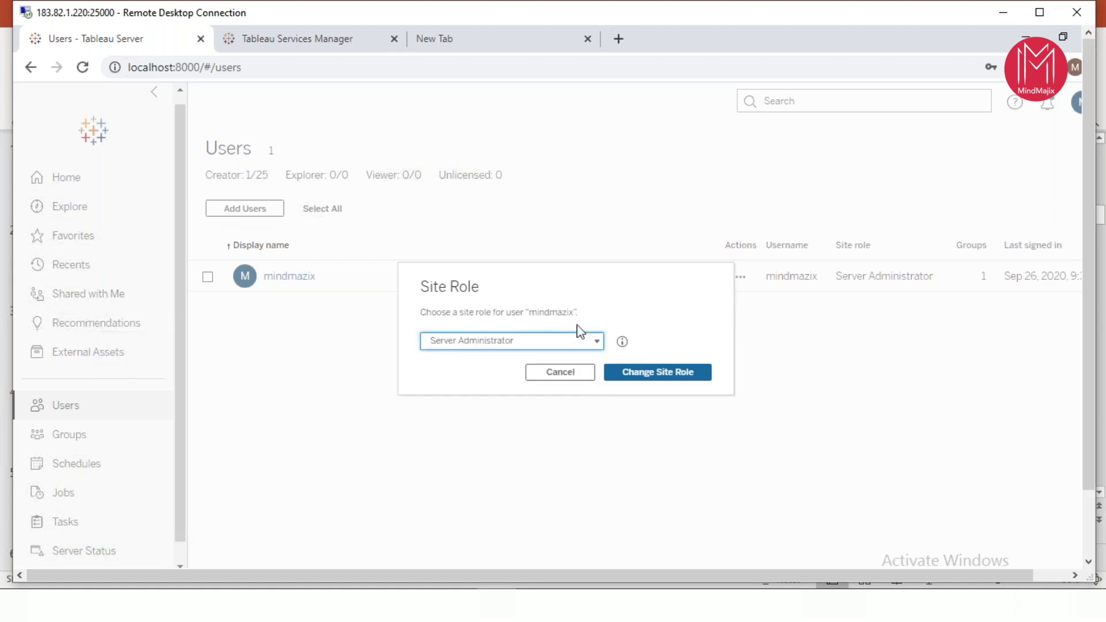
left_click(560, 373)
scroll(553, 297, "down", 2)
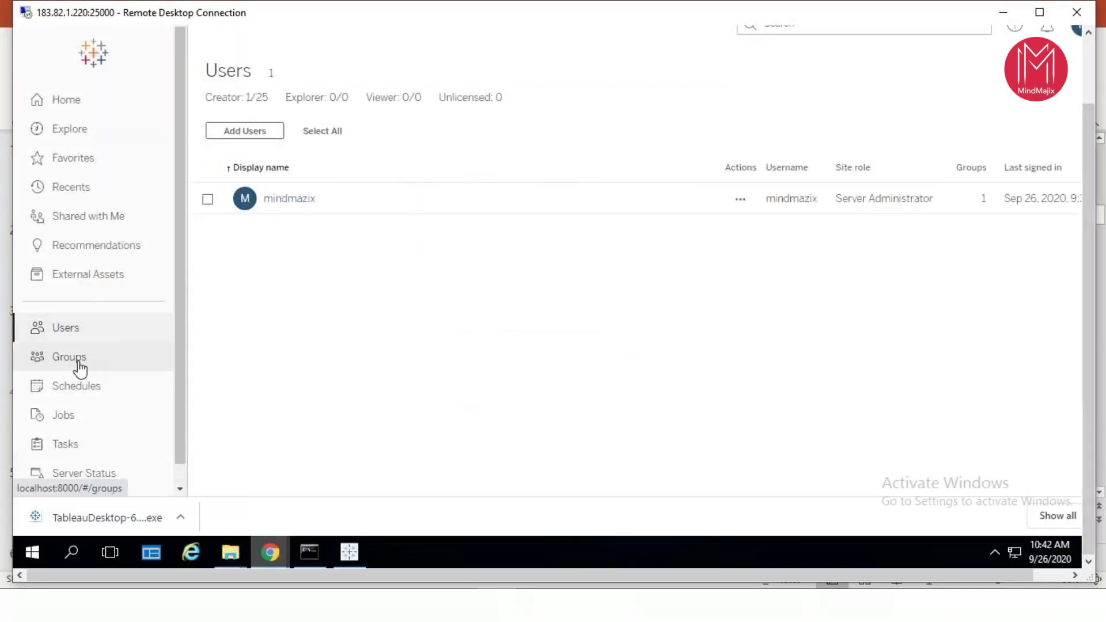
- Show Top-Level Projects on the Explore page, listing Default and Tableau Samples
left_click(90, 141)
left_click(349, 81)
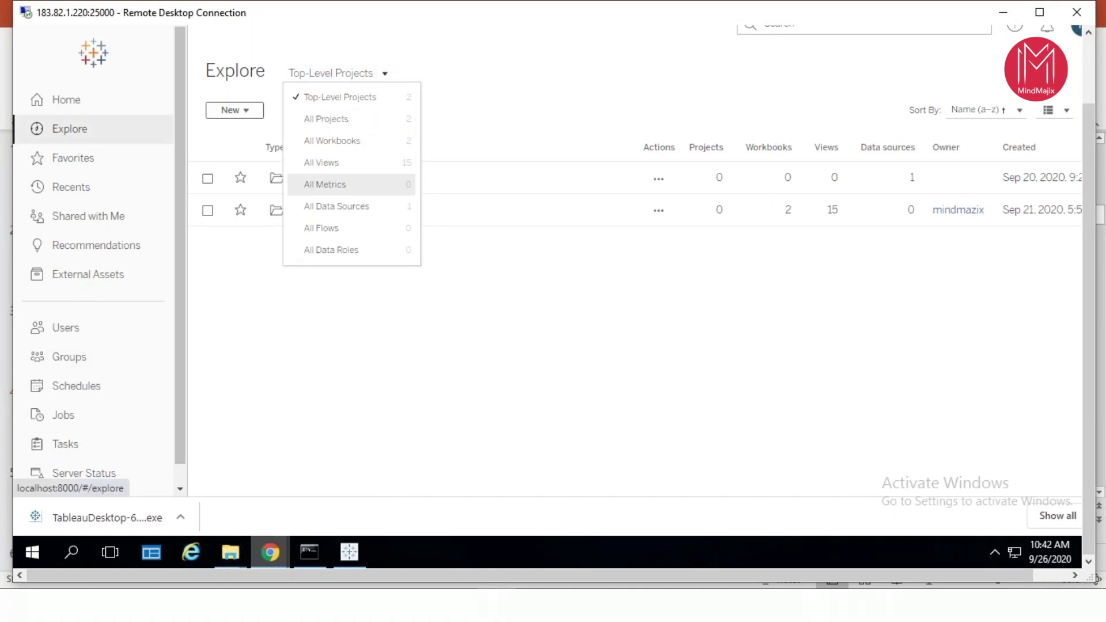
left_click_drag(183, 71, 182, 48)
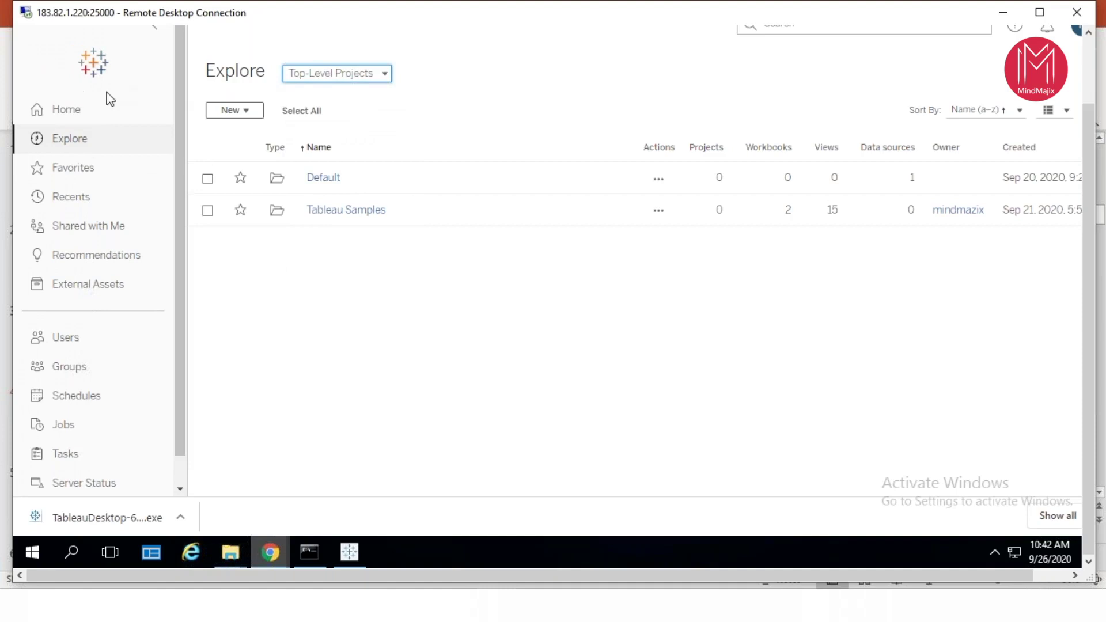
left_click(329, 79)
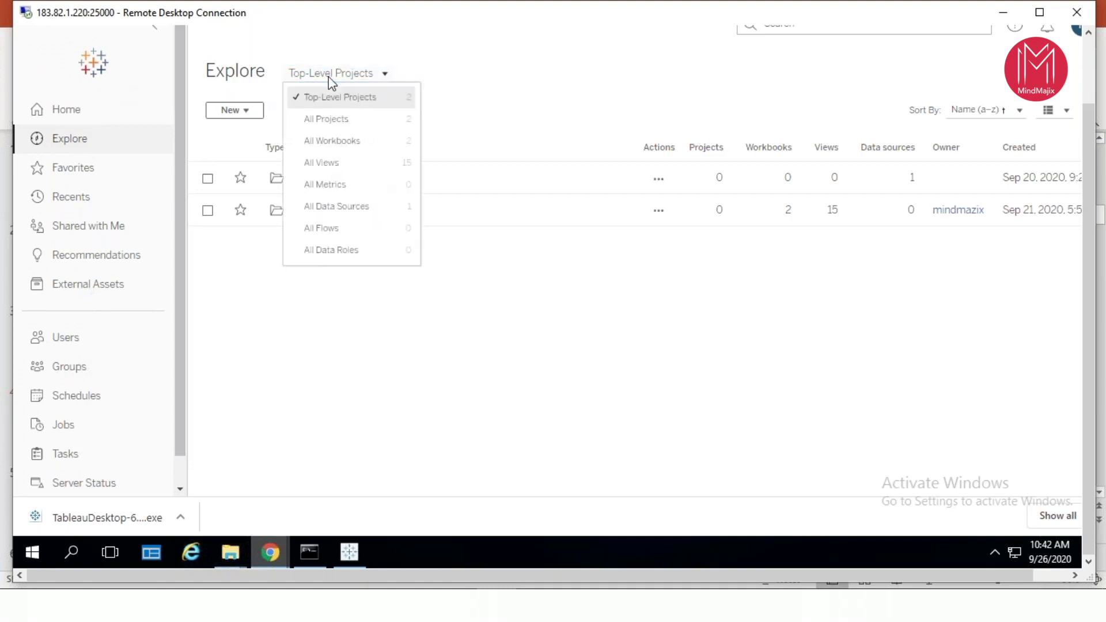
- Create a new project named Sales and open its empty project page
left_click(234, 111)
left_click(248, 136)
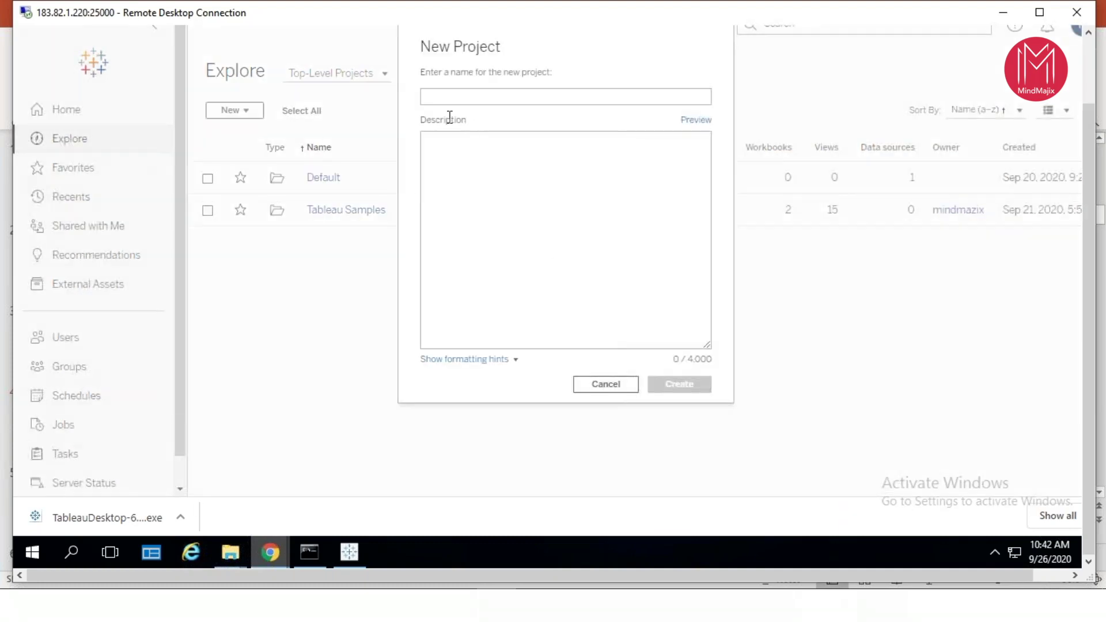
type("SAIRA")
key("BackSpace")
key("BackSpace")
key("BackSpace")
key("BackSpace")
key("BackSpace")
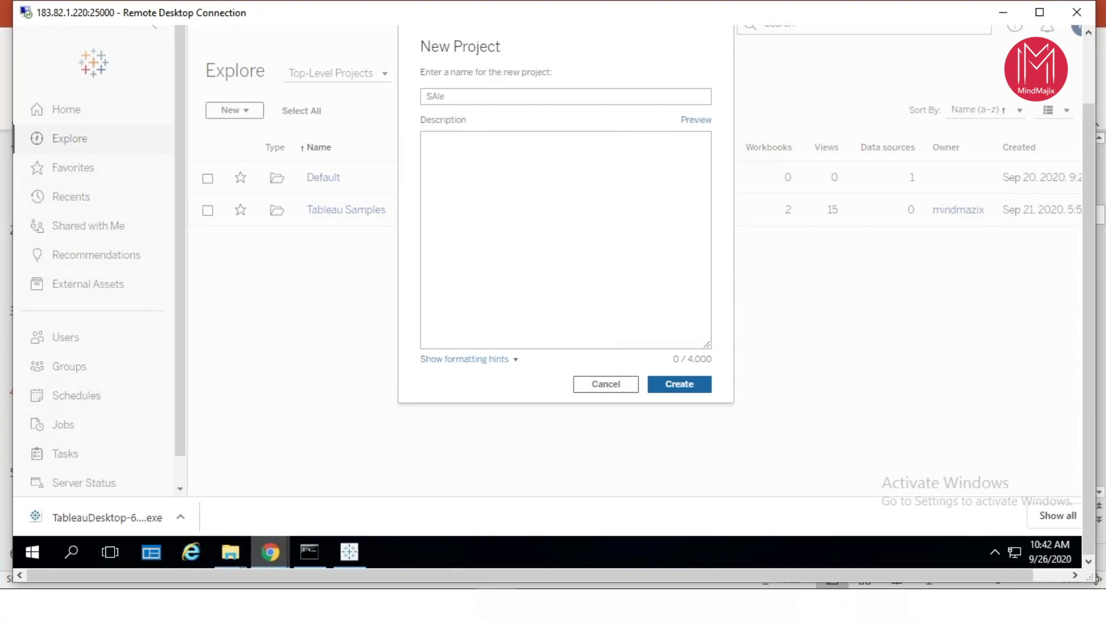
type("aales")
left_click(679, 385)
scroll(1091, 230, "up", 2)
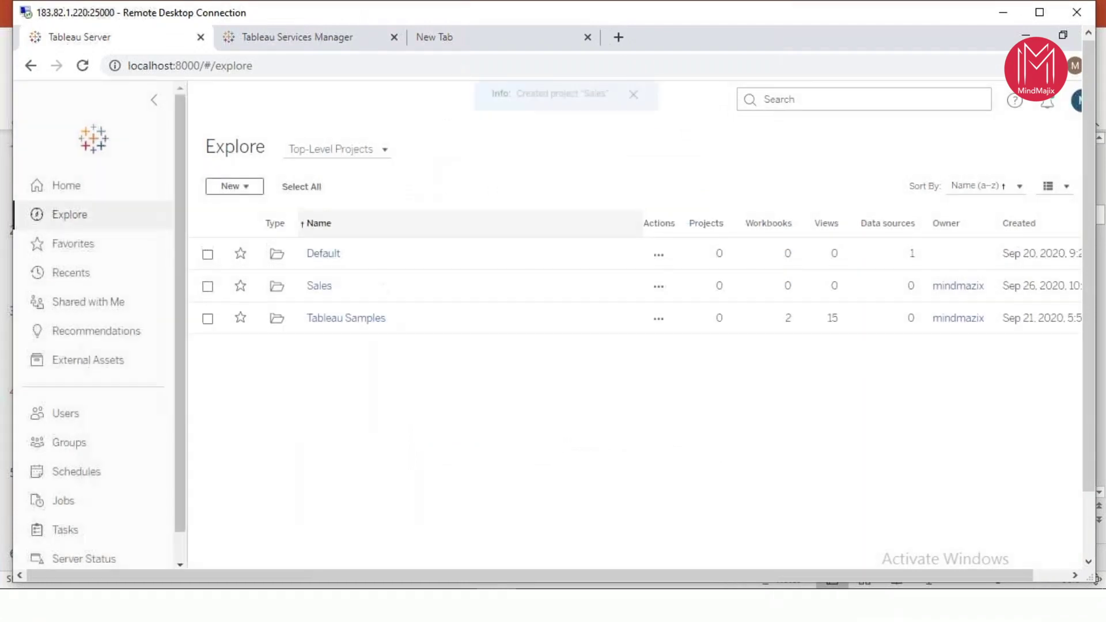
left_click(319, 286)
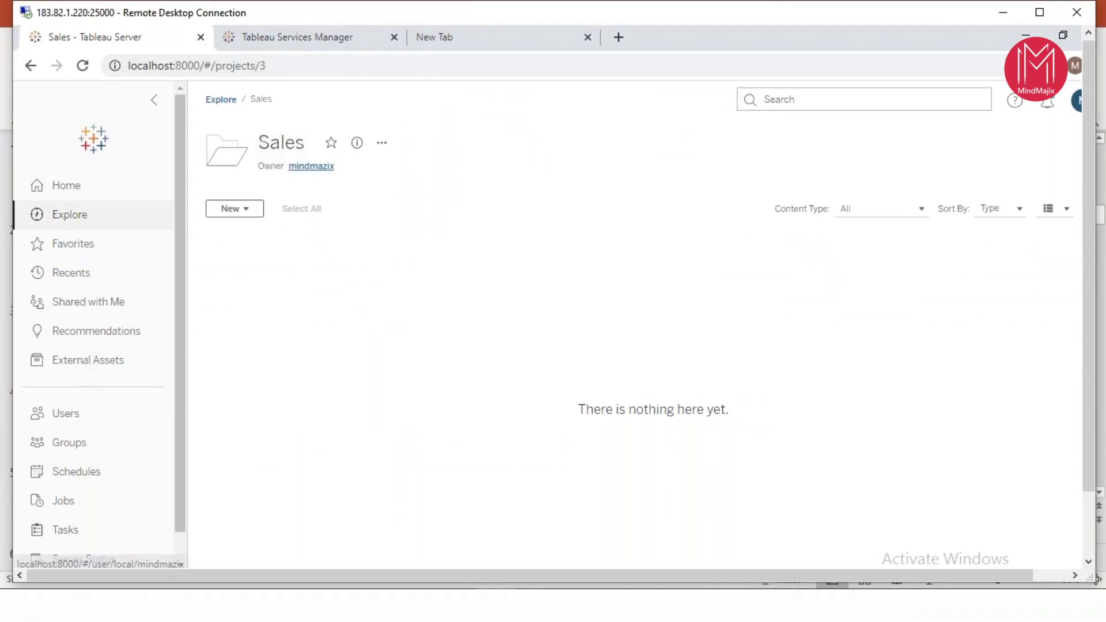
- Back on Explore, check that Sales appears among the Top-Level Projects
left_click(220, 102)
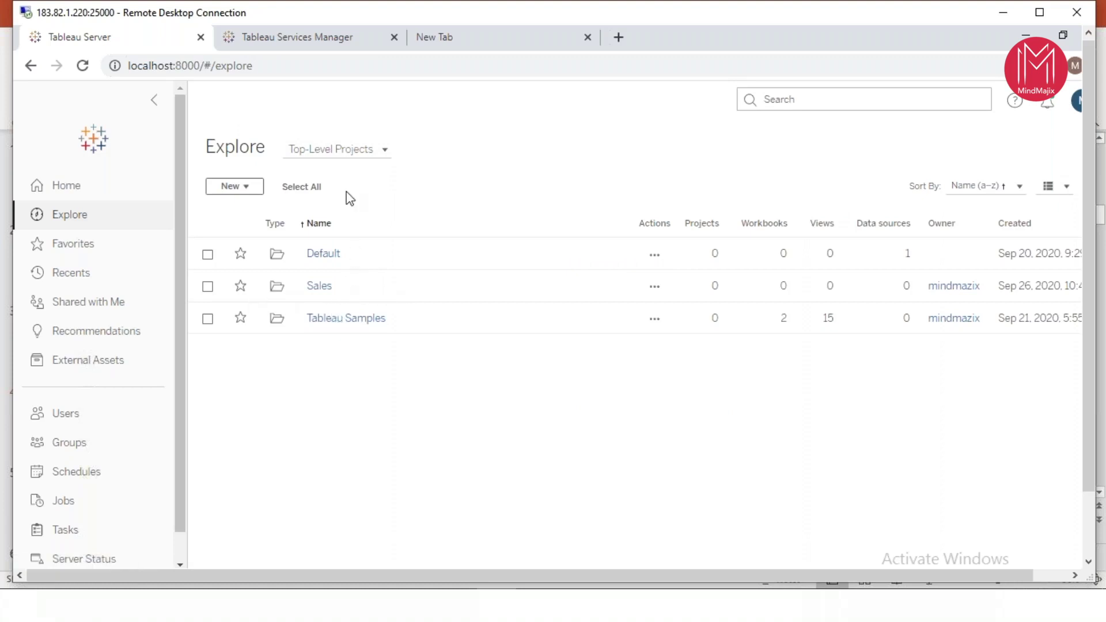
left_click(353, 153)
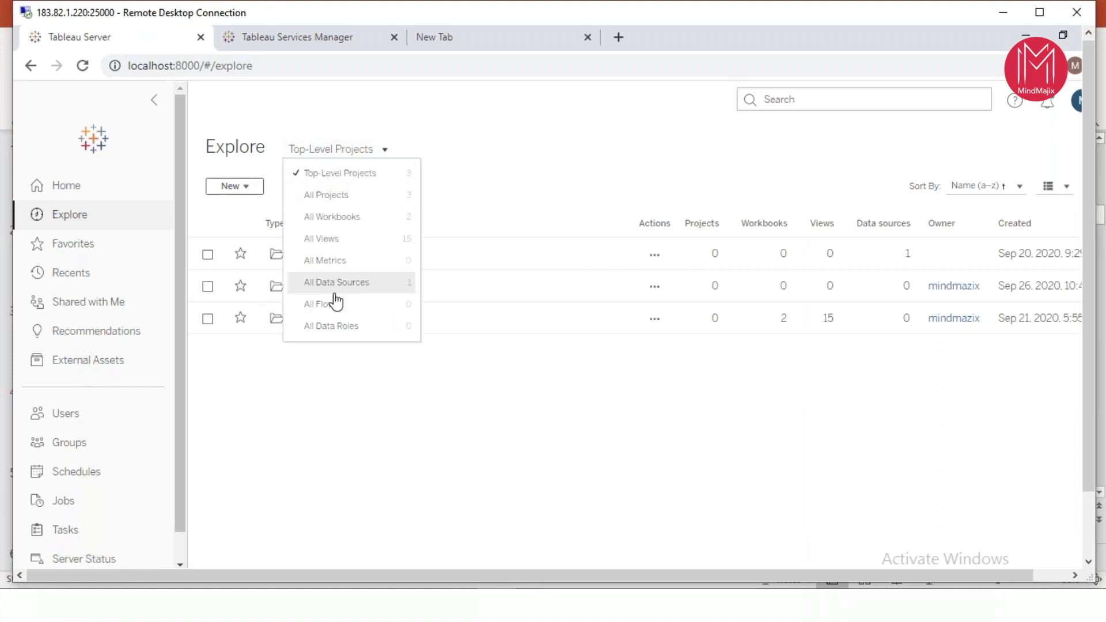
left_click(361, 407)
- Switch to Tableau Desktop's Sheet 1 SUM(Sales) bar chart by Category
left_click(1087, 534)
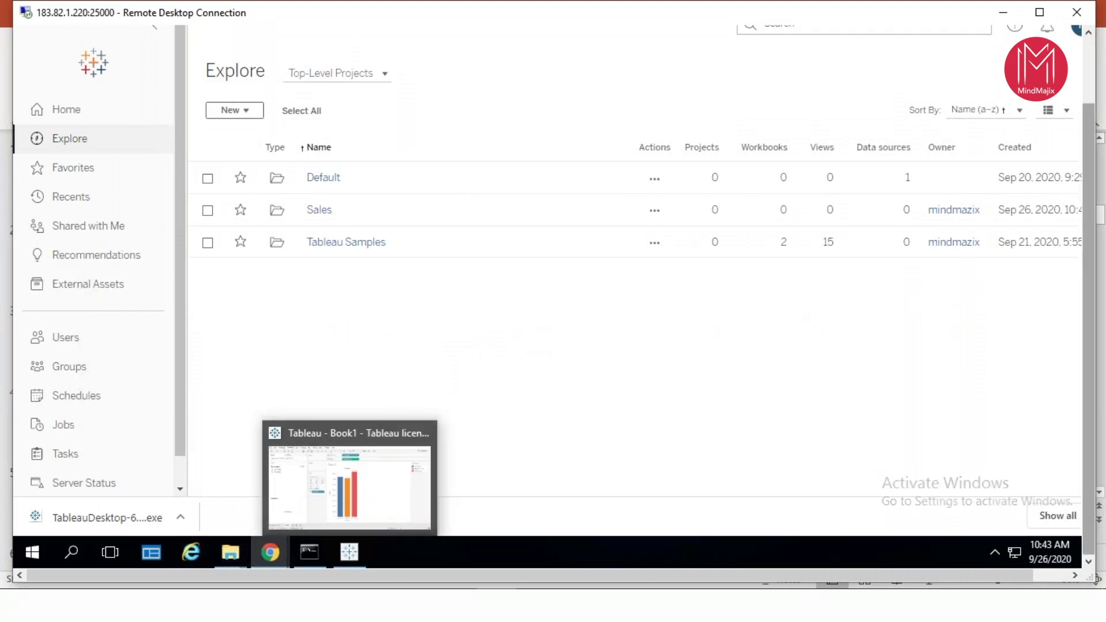
scroll(1092, 262, "up", 1)
scroll(1092, 277, "down", 1)
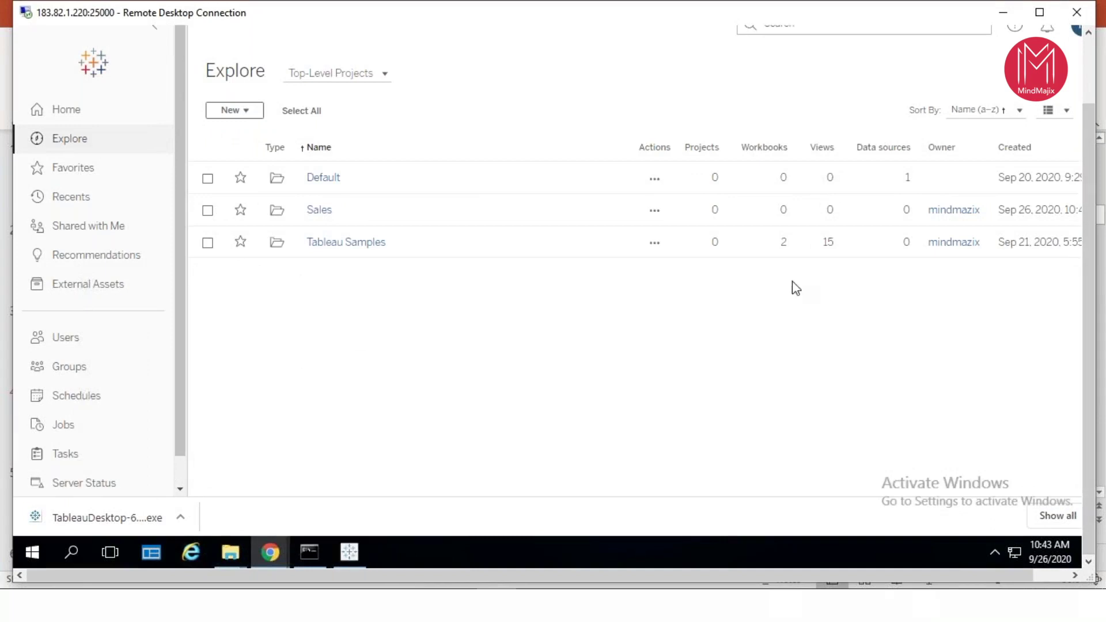
scroll(1092, 259, "up", 3)
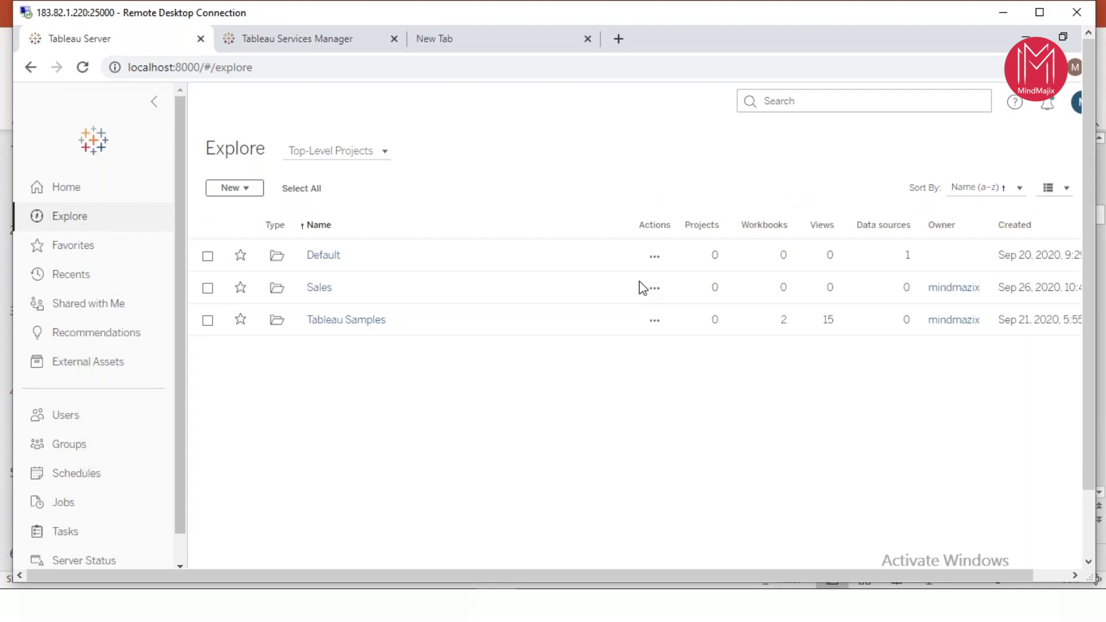
left_click(408, 68)
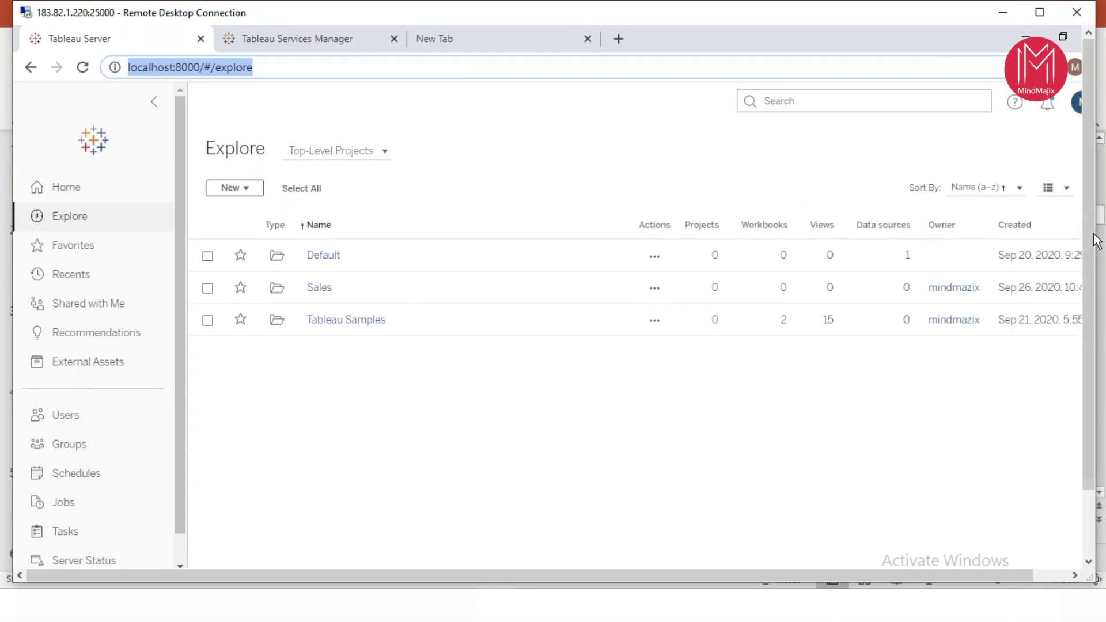
scroll(1095, 248, "down", 3)
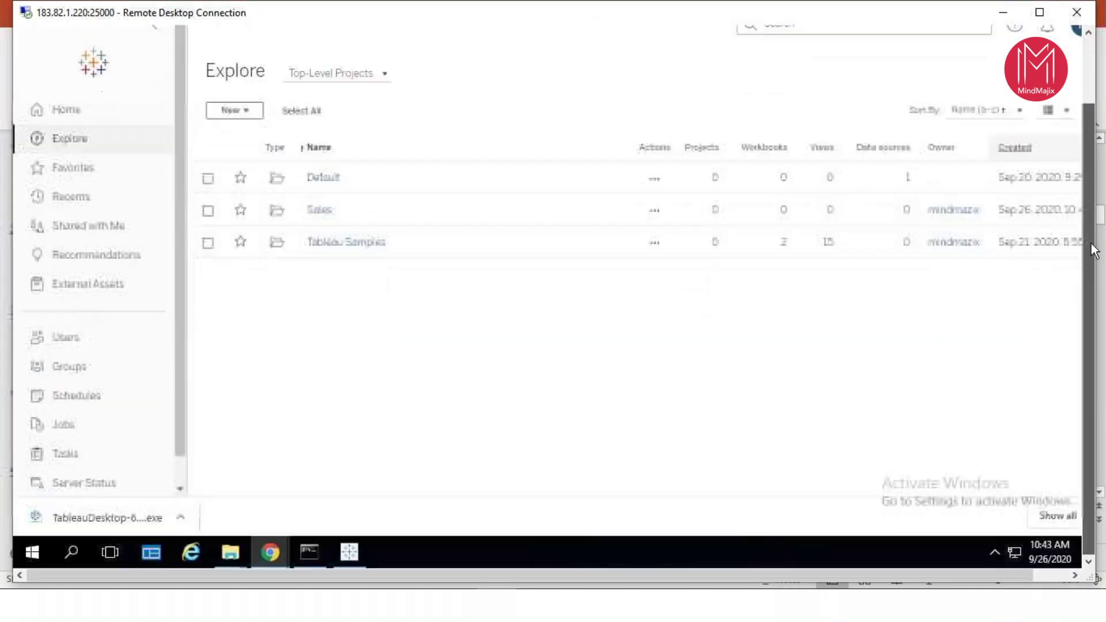
left_click(349, 552)
- Publish the workbook to the Sales project, renaming Book1 to 'Sales dashboard'
scroll(1088, 132, "up", 3)
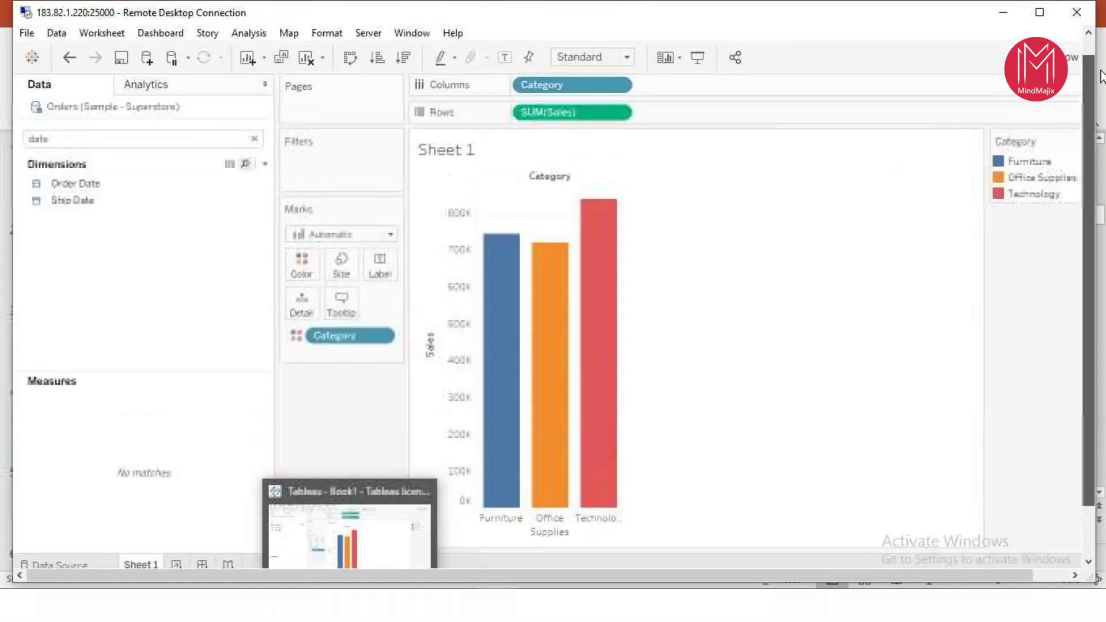
left_click(369, 42)
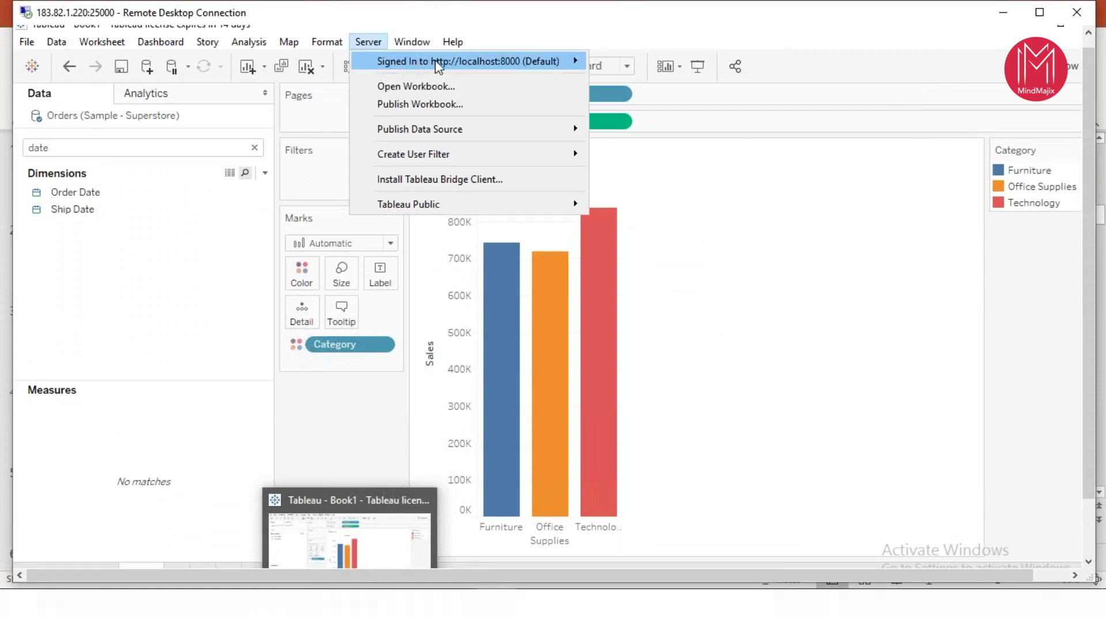
mouse_move(438, 62)
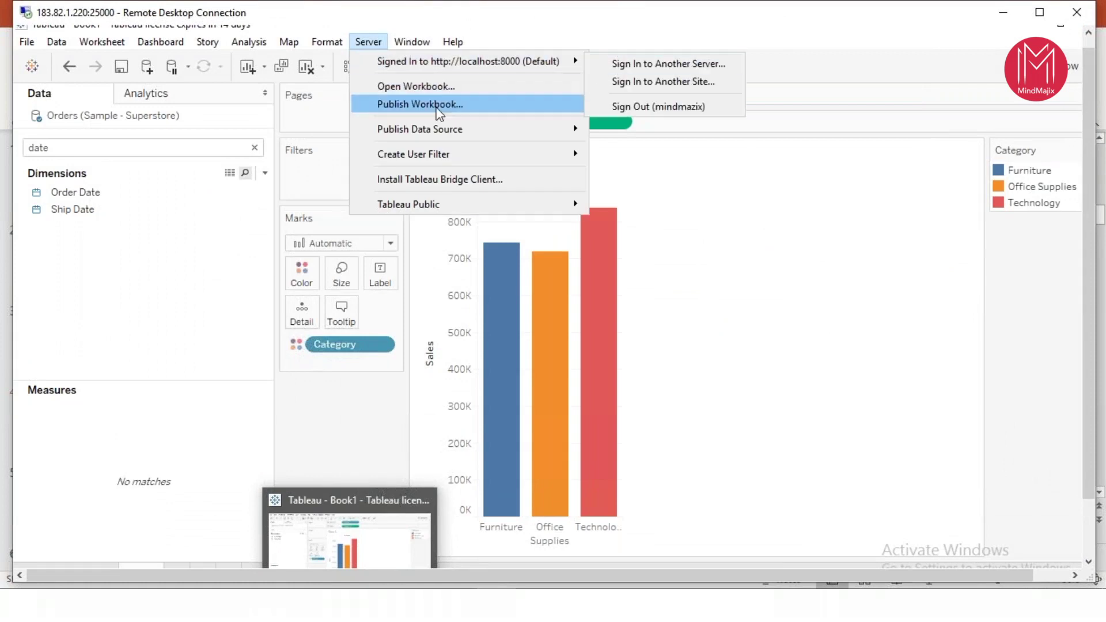
left_click(513, 106)
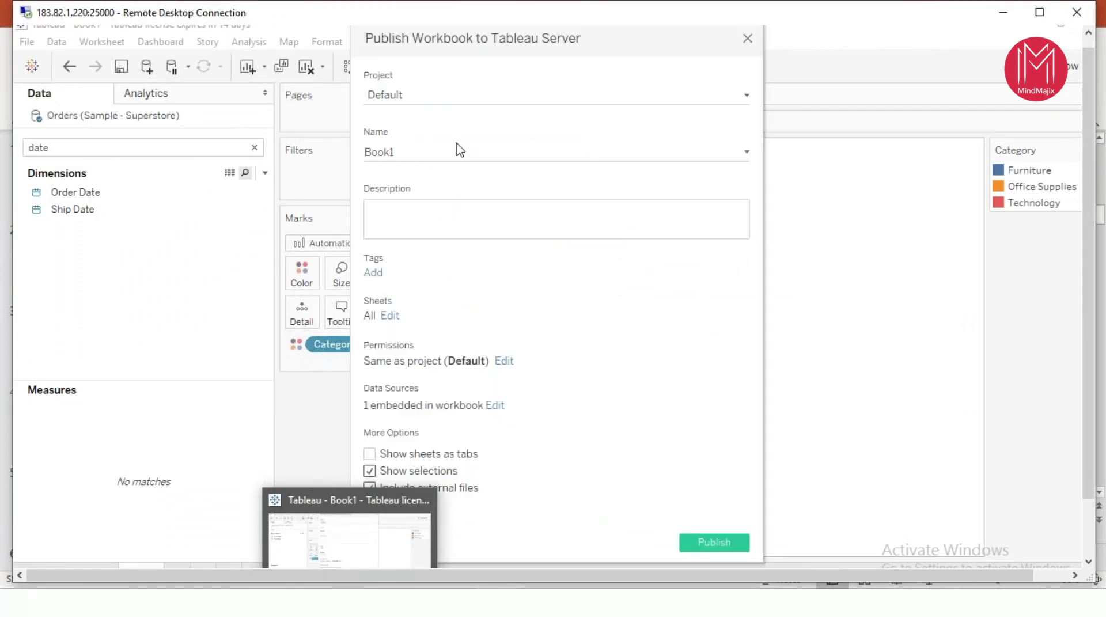
left_click(391, 95)
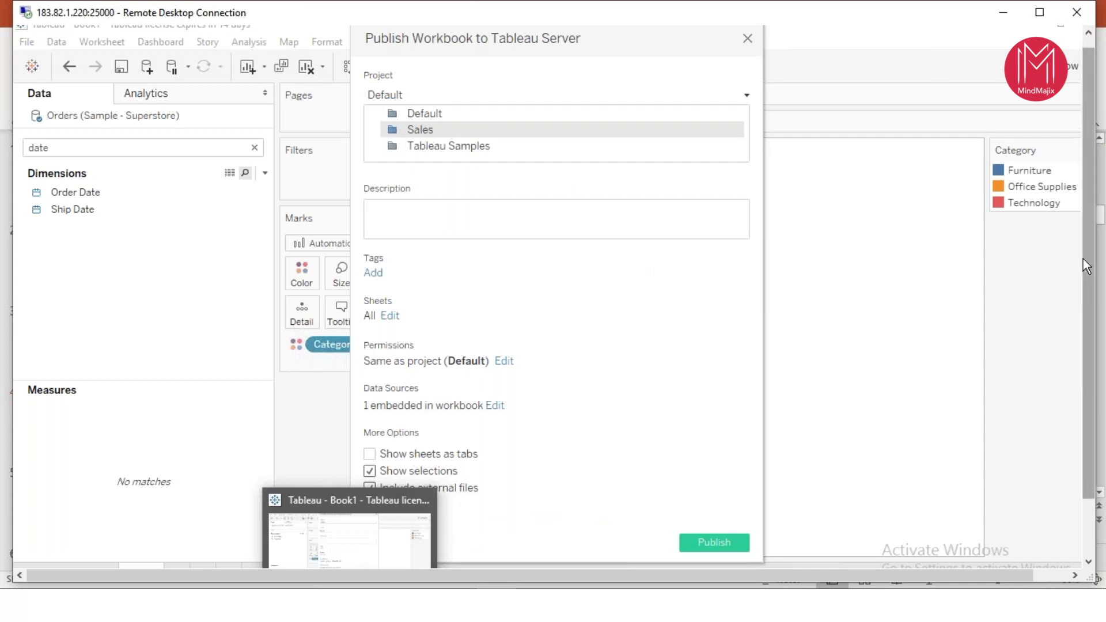
scroll(1086, 267, "down", 2)
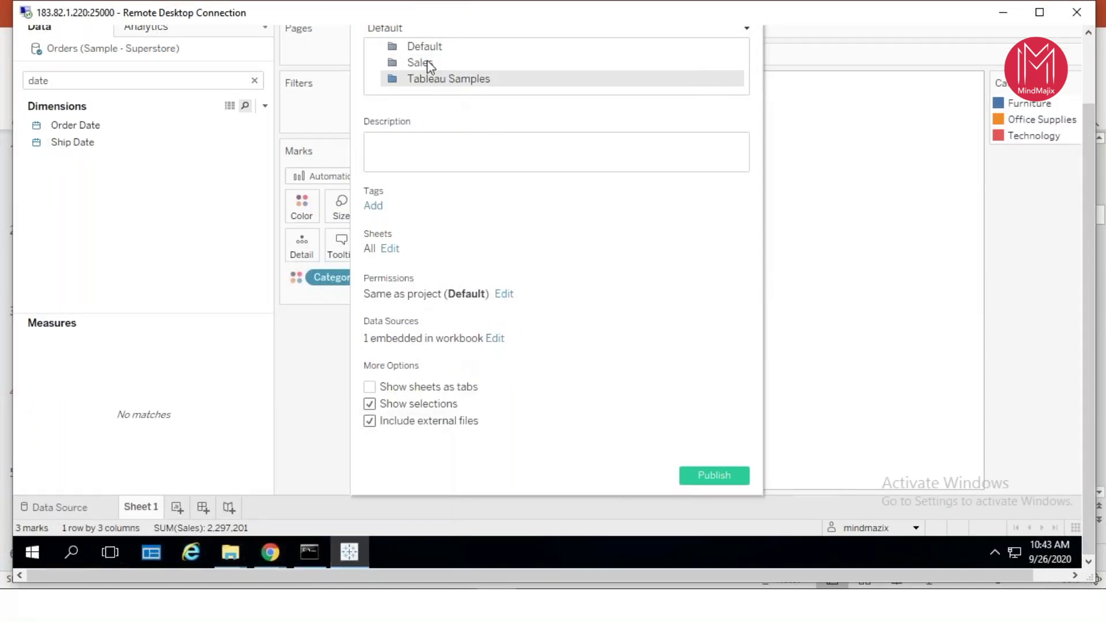
left_click(423, 60)
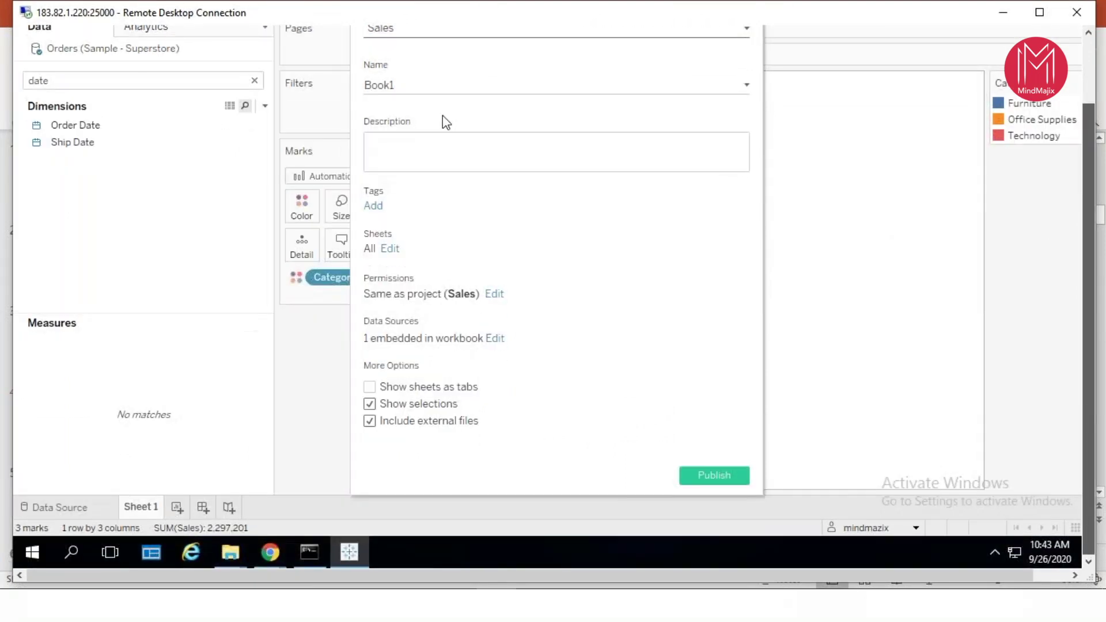
left_click(419, 86)
type("Sales re")
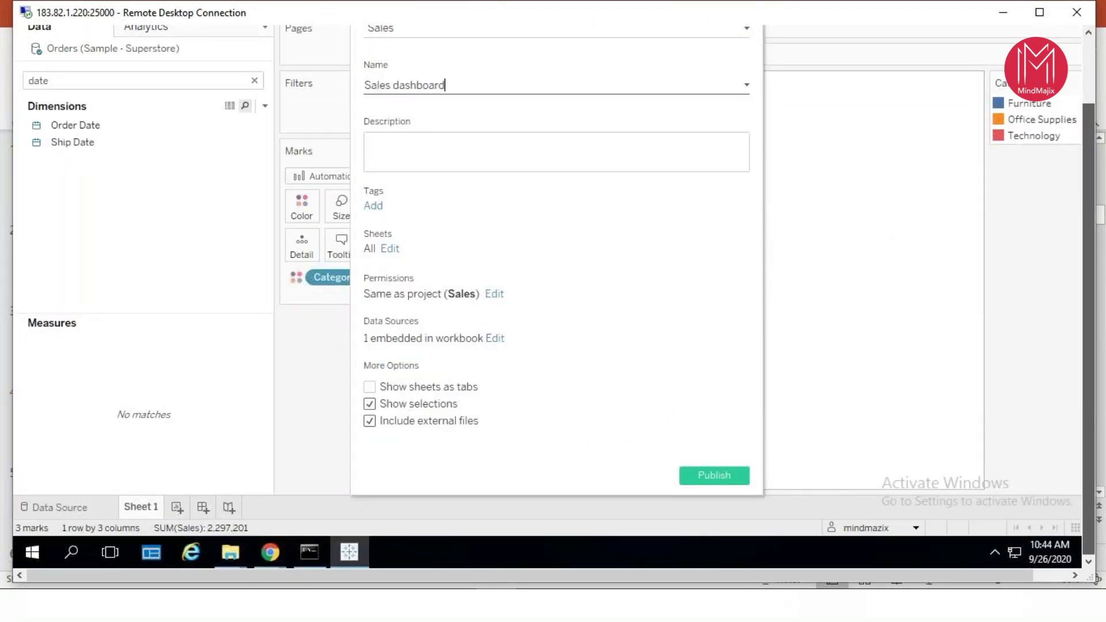
left_click(713, 475)
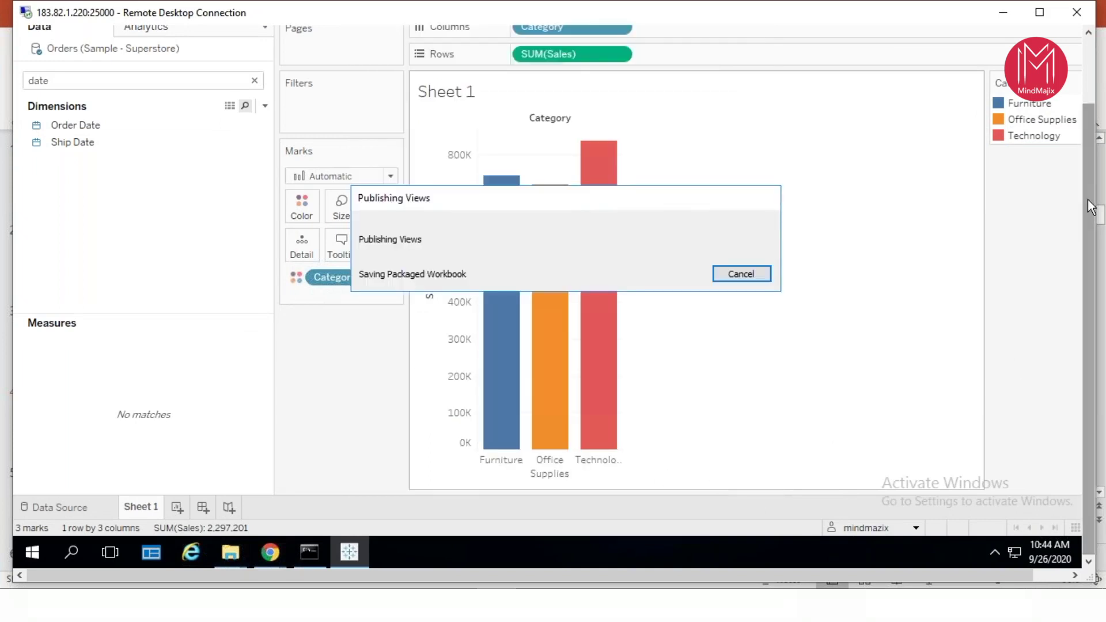
left_click_drag(1093, 188, 1093, 135)
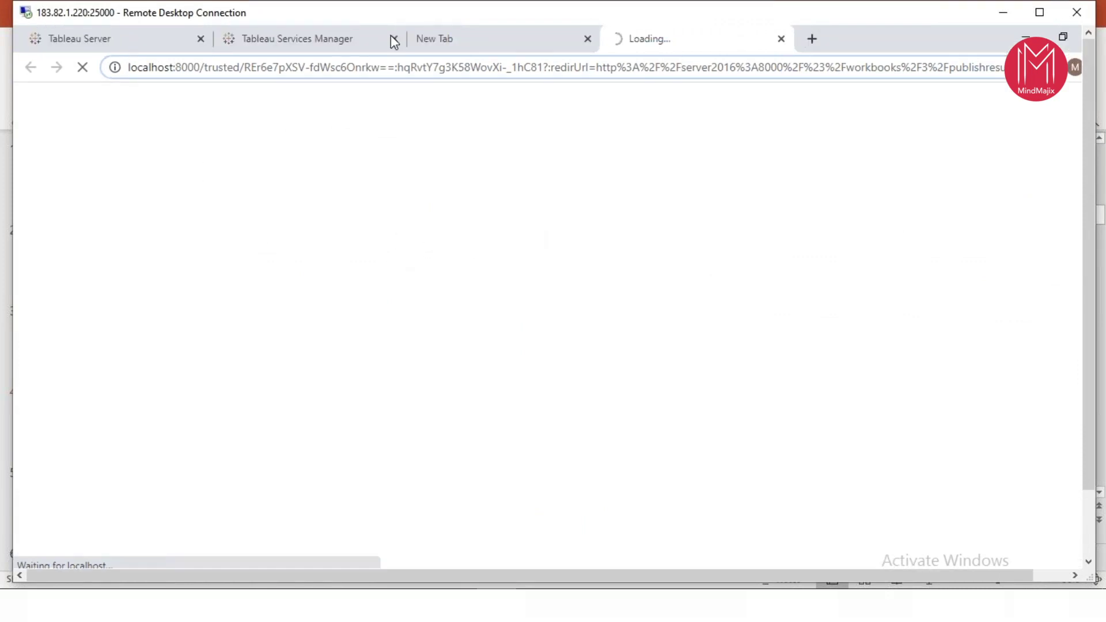
- Reload the server project list and dismiss the Publishing Complete confirmation
left_click(118, 38)
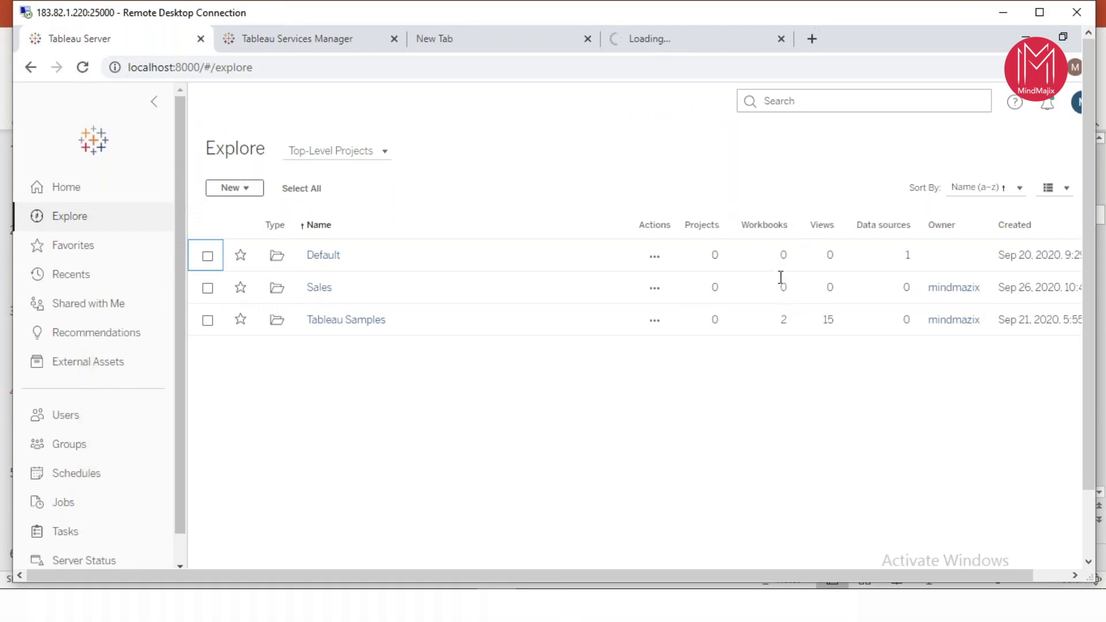
left_click(270, 64)
key("Return")
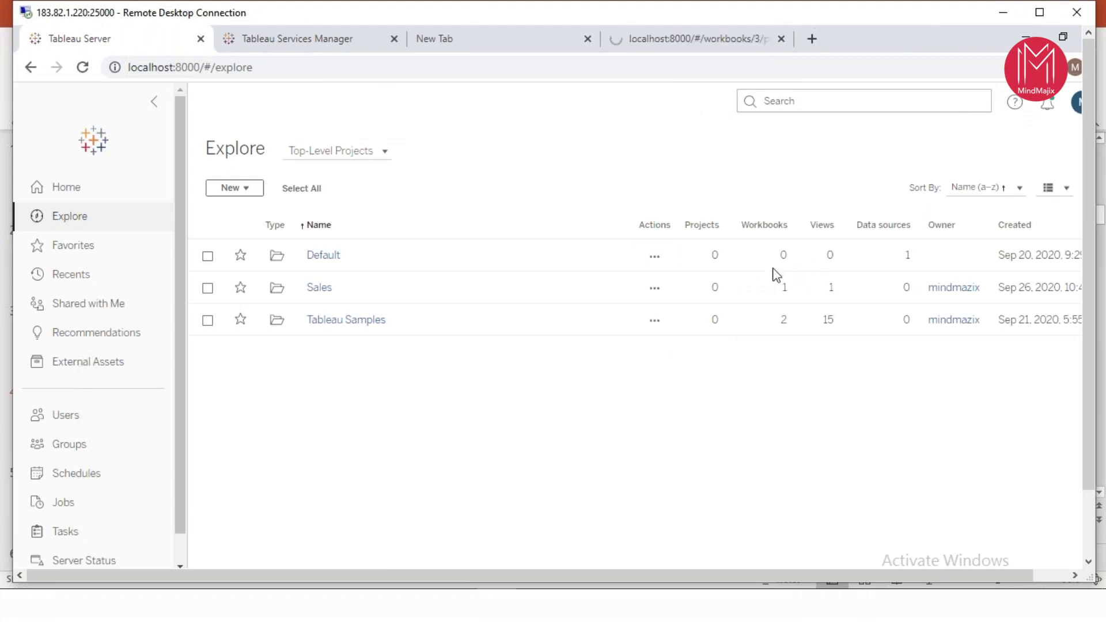
left_click(659, 44)
left_click(365, 67)
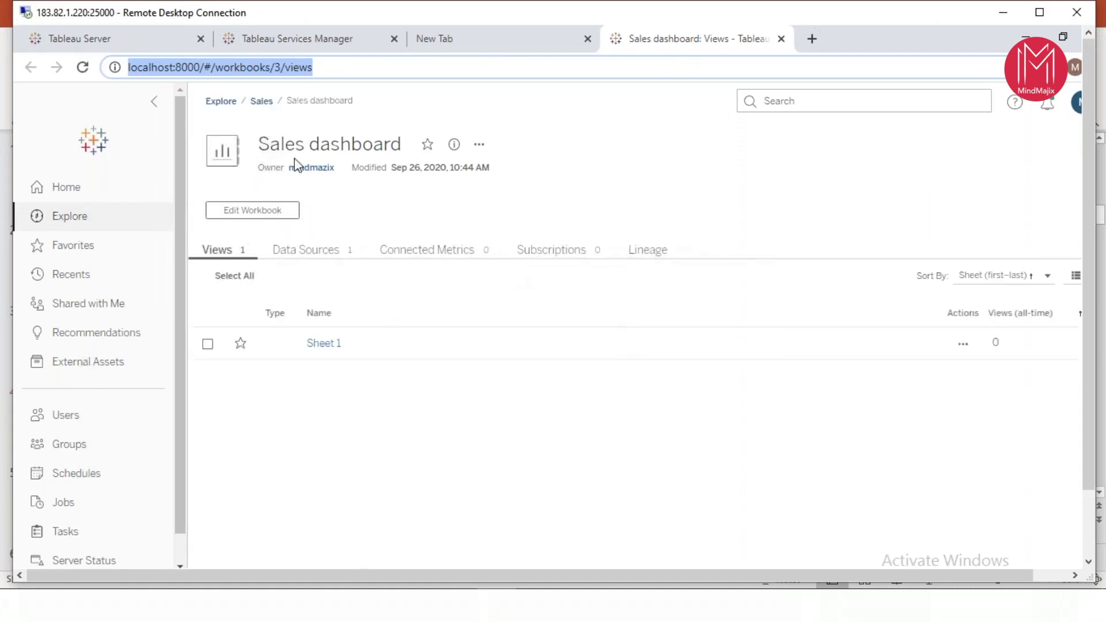
left_click(392, 283)
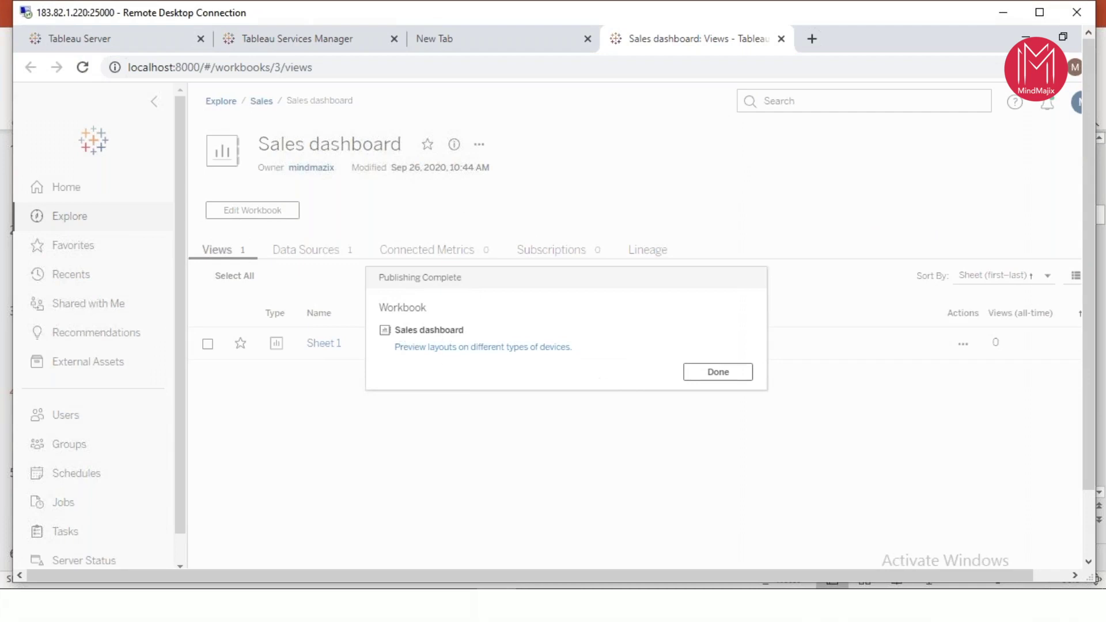
left_click(718, 372)
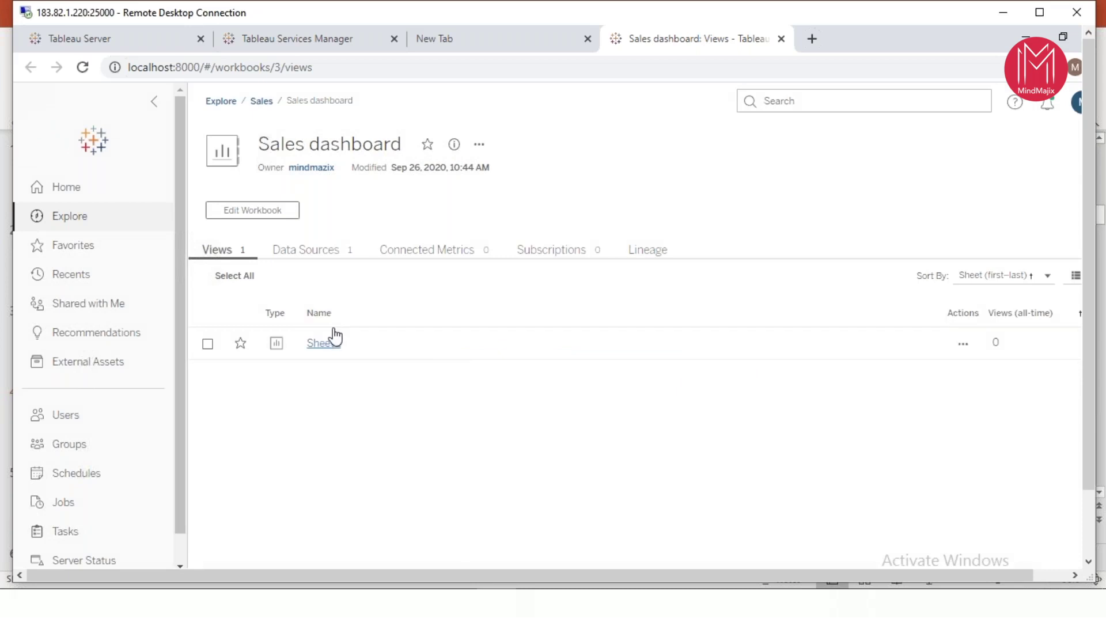
- Open the Sales project and its Sales dashboard workbook page
left_click(90, 43)
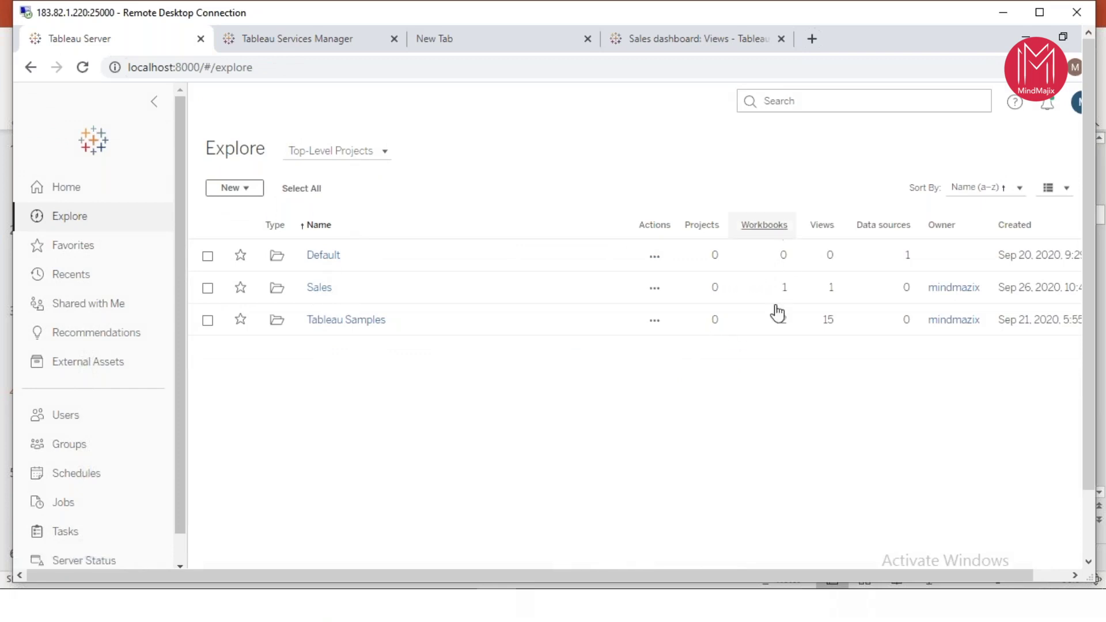
left_click(318, 288)
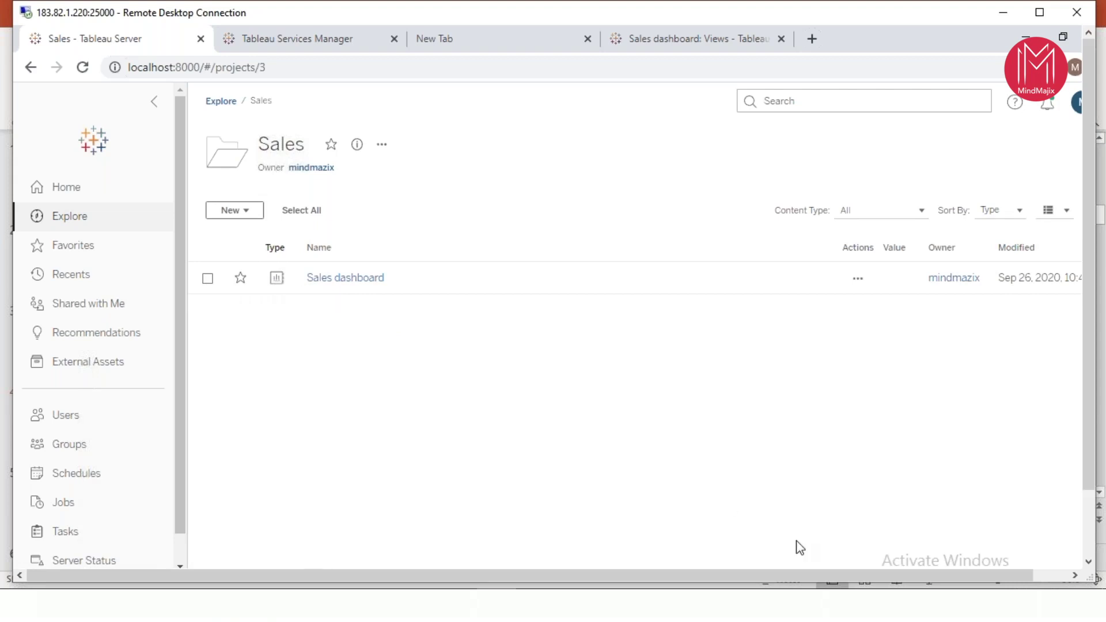
left_click_drag(829, 573, 868, 578)
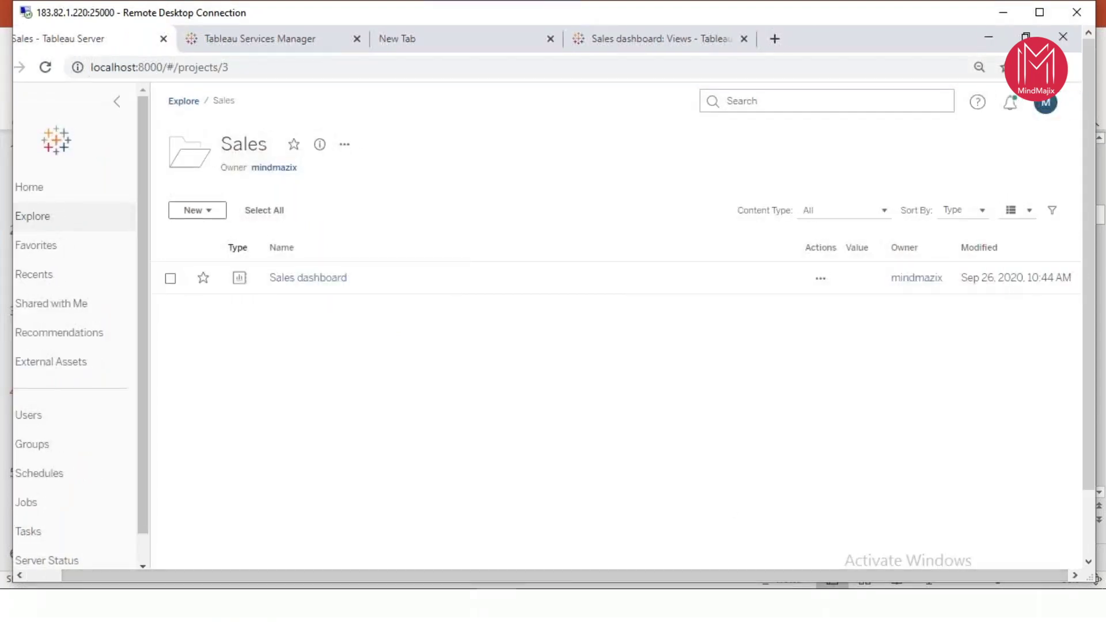
left_click(315, 280)
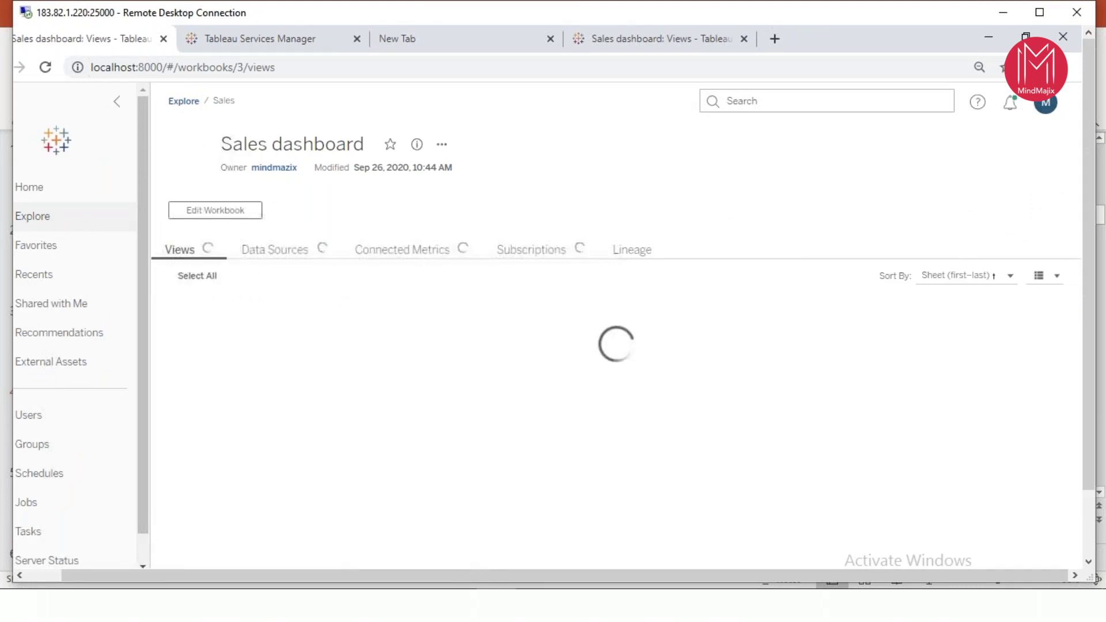
- View the Sheet 1 Sales-by-Category bar chart, then return to the Sales dashboard workbook
left_click(288, 344)
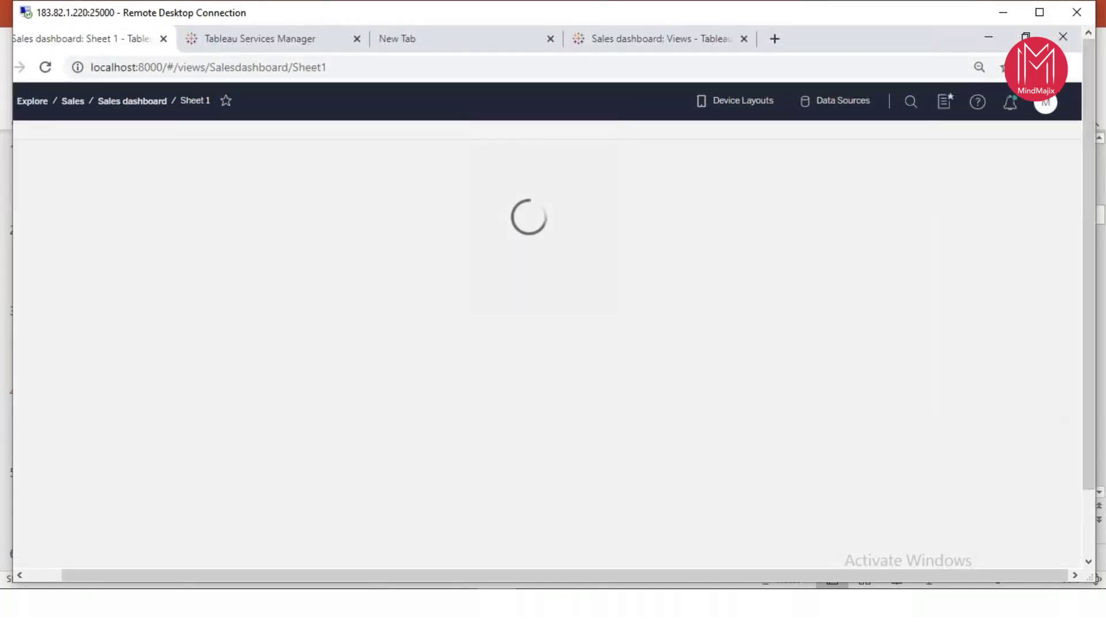
left_click_drag(444, 575, 410, 575)
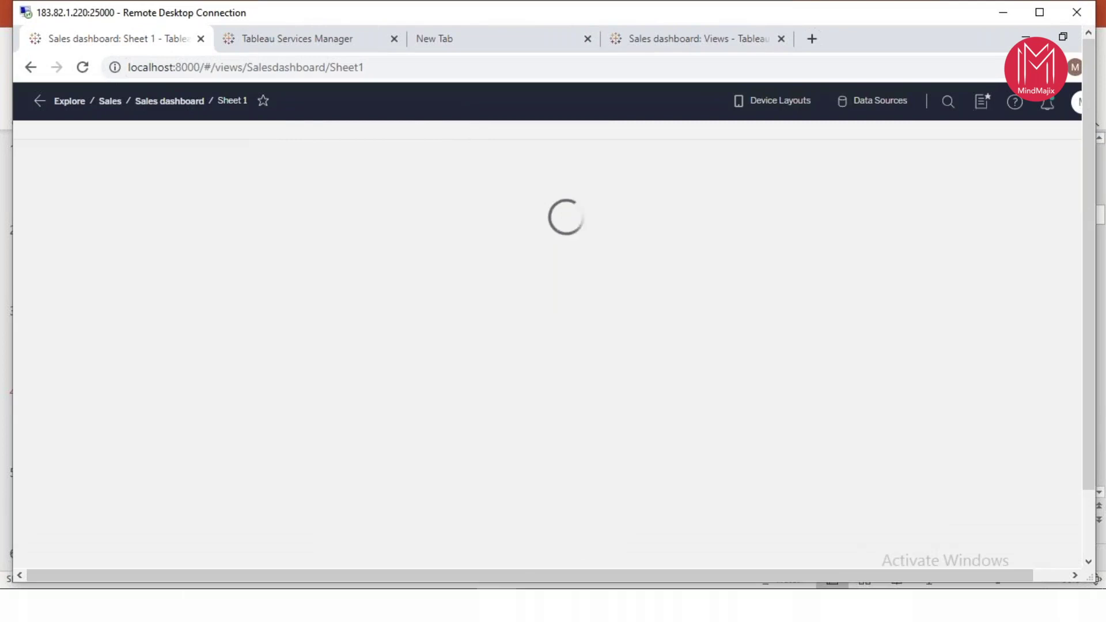
left_click(343, 268)
left_click(506, 170)
left_click(458, 187)
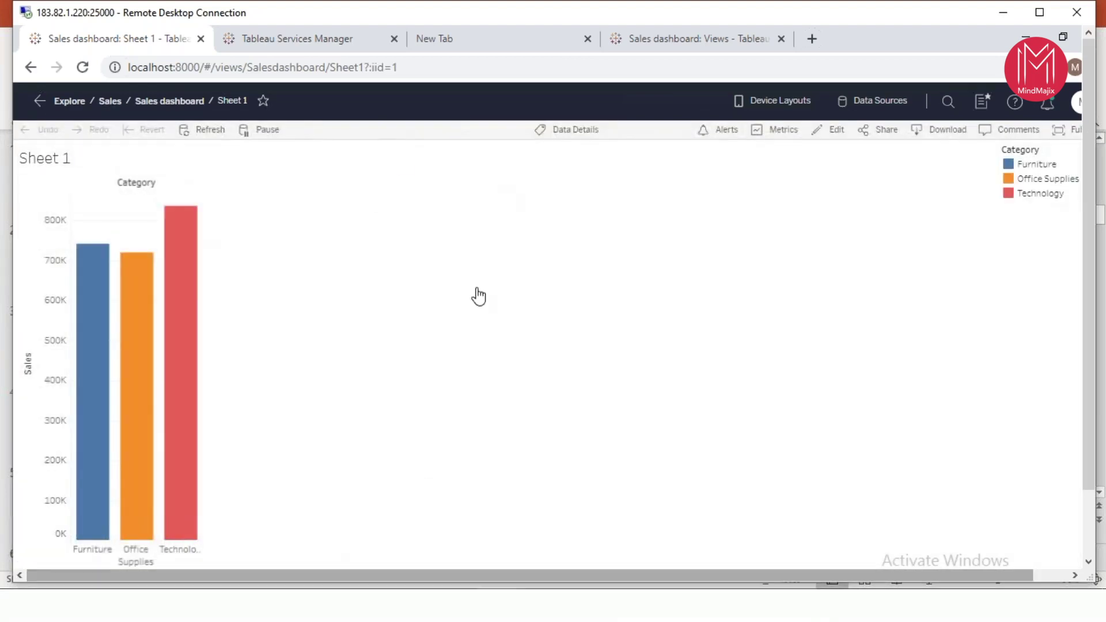
left_click(176, 102)
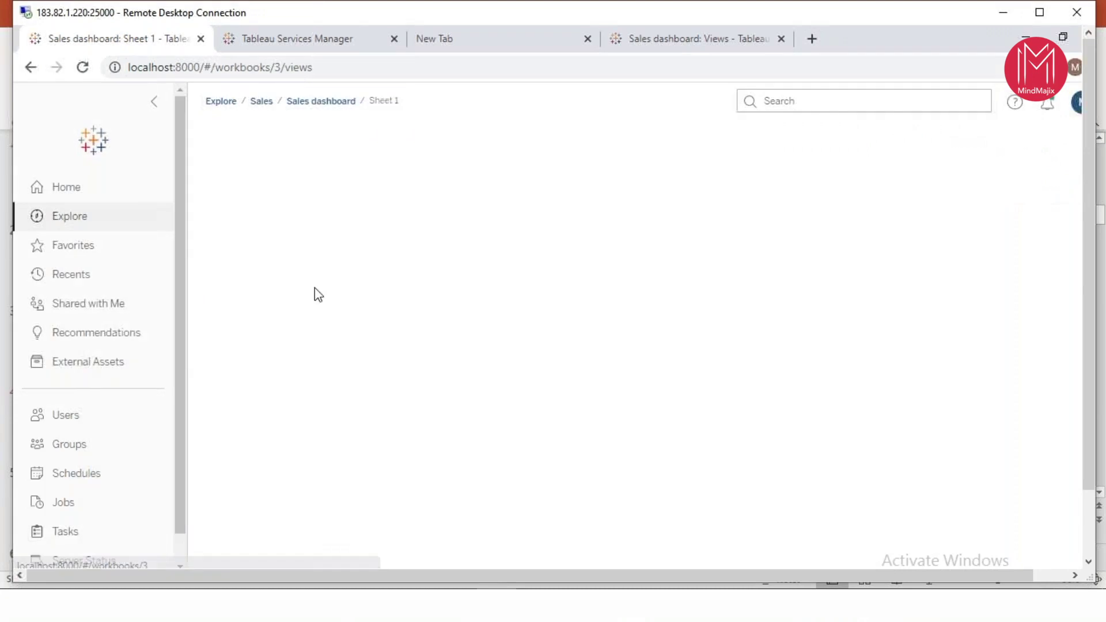
left_click(479, 145)
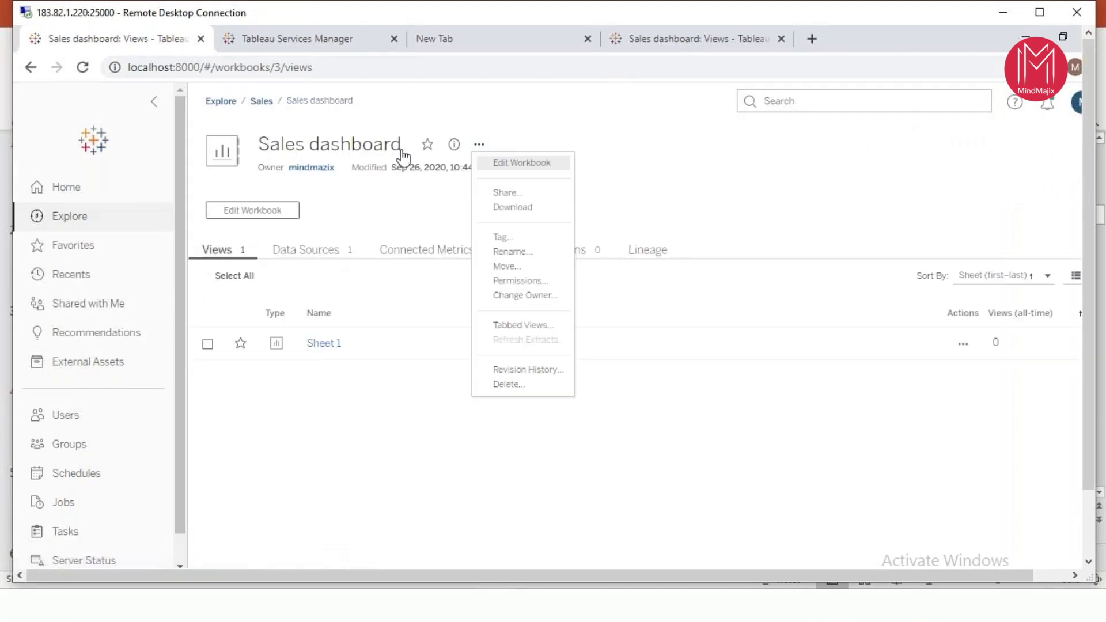
left_click(516, 281)
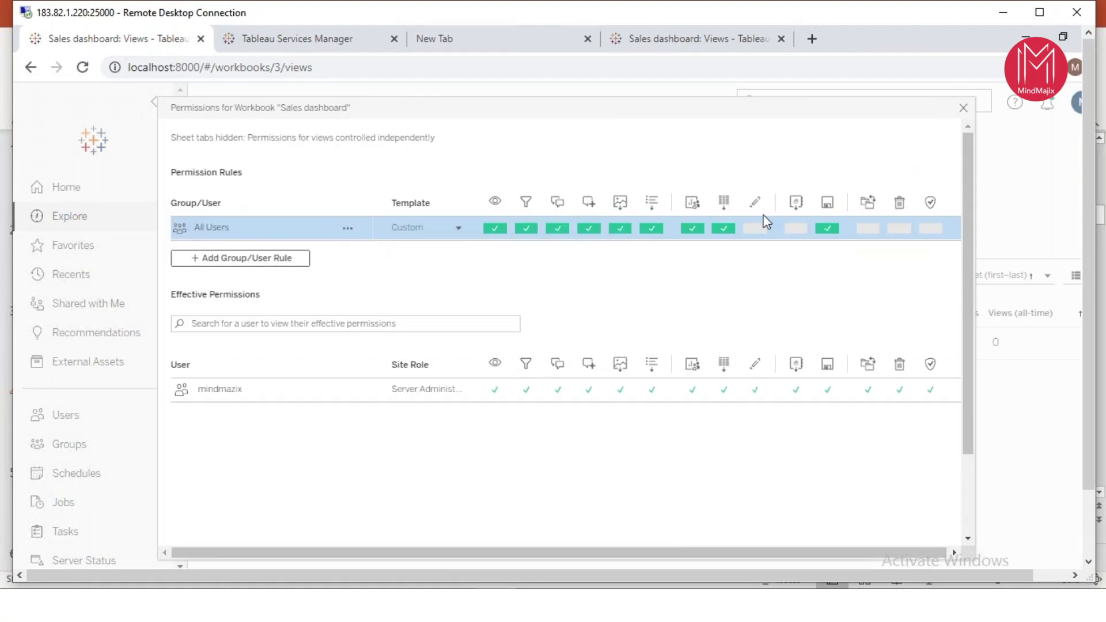
left_click(240, 259)
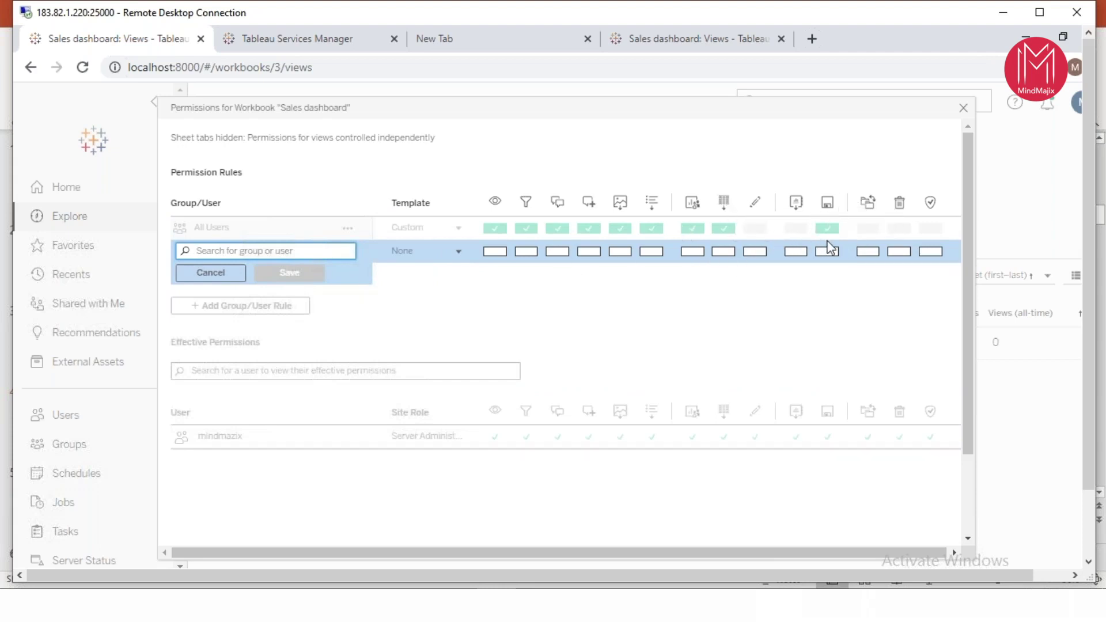
left_click(238, 271)
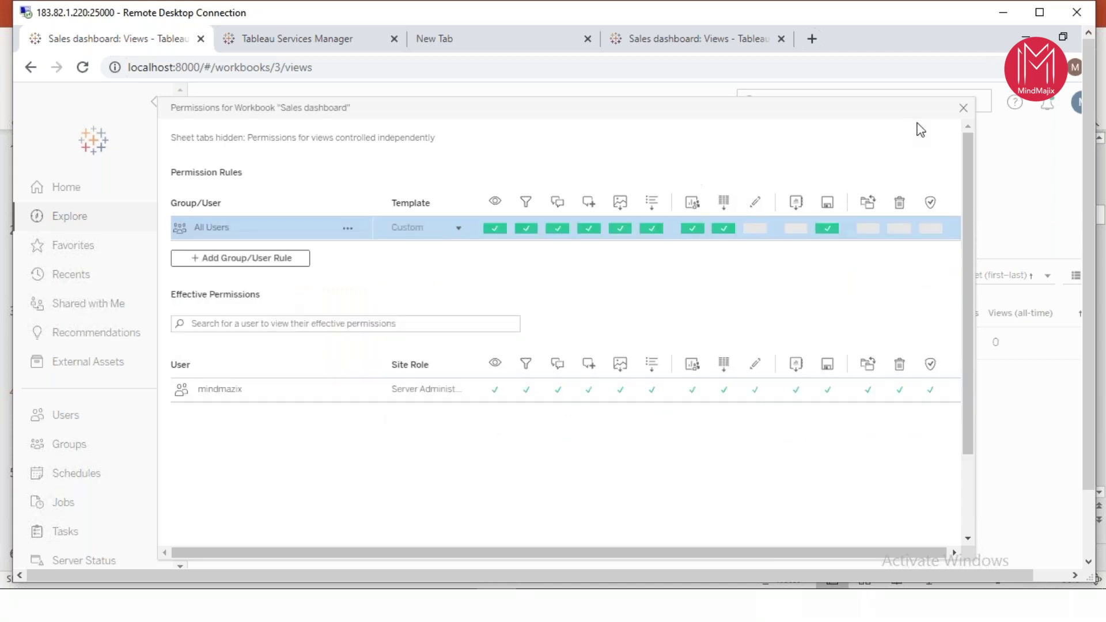
left_click(962, 109)
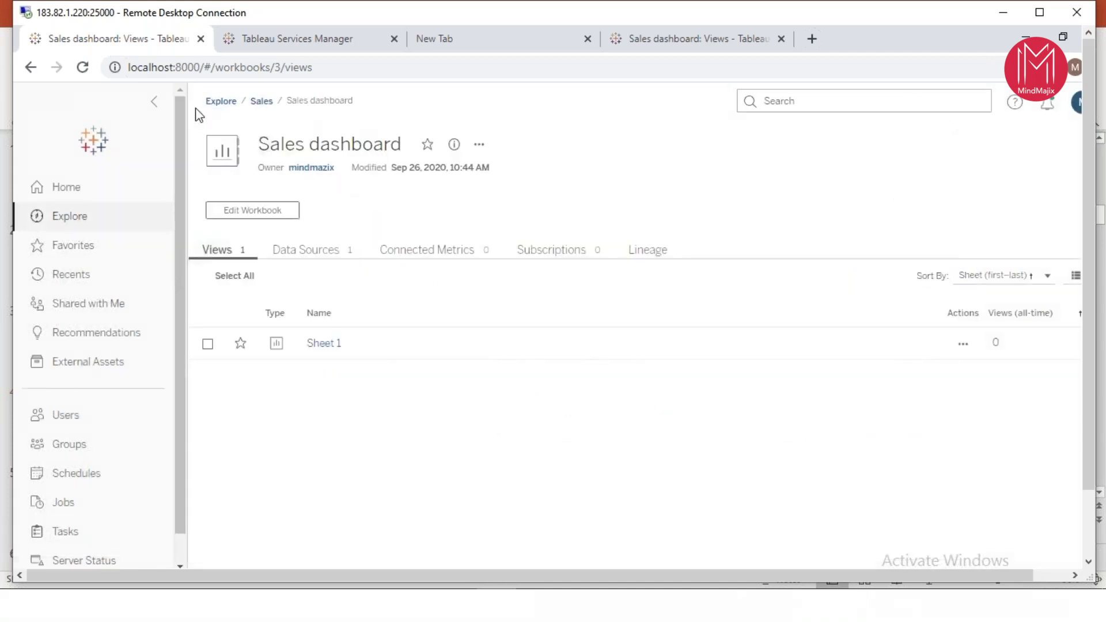